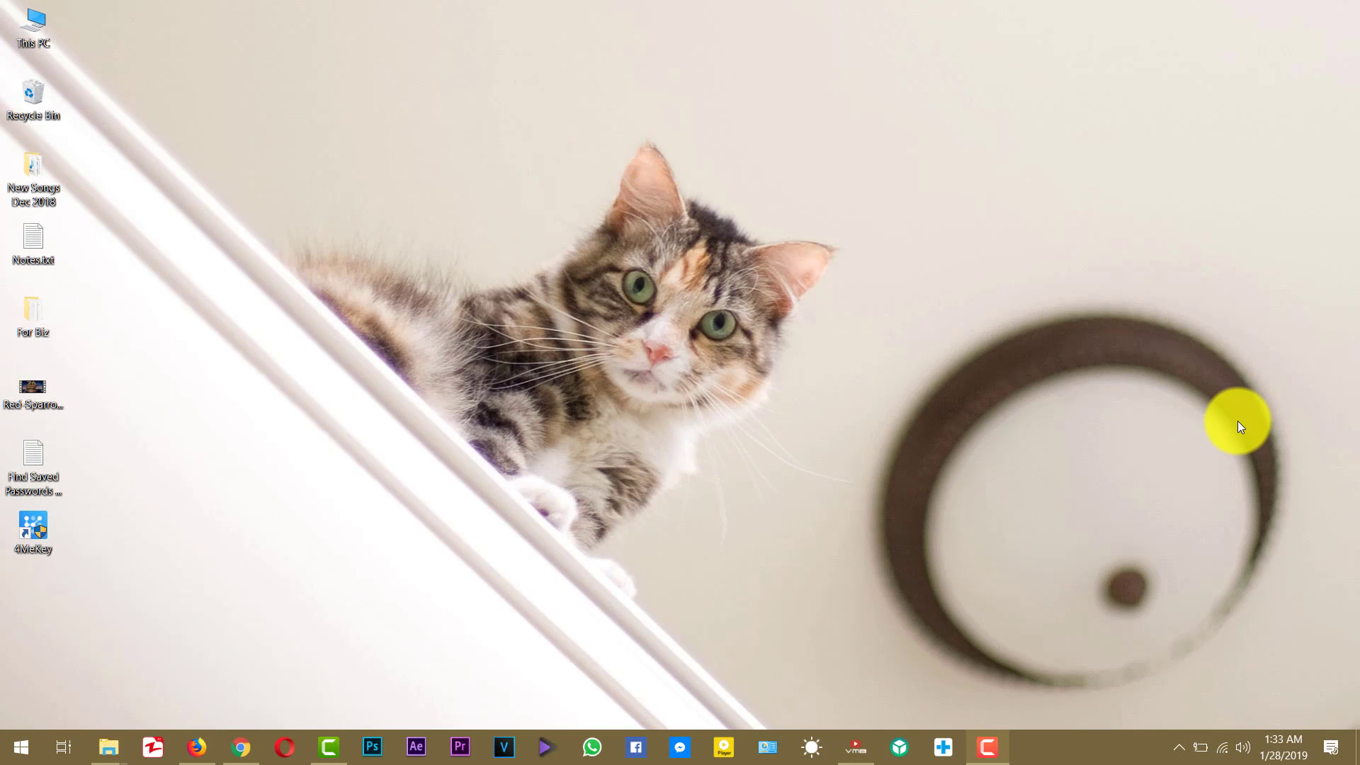
# - On the 4MeKey product page in Firefox, highlight the Wi-Fi, website and Apple ID password features
pyautogui.click(191, 748)
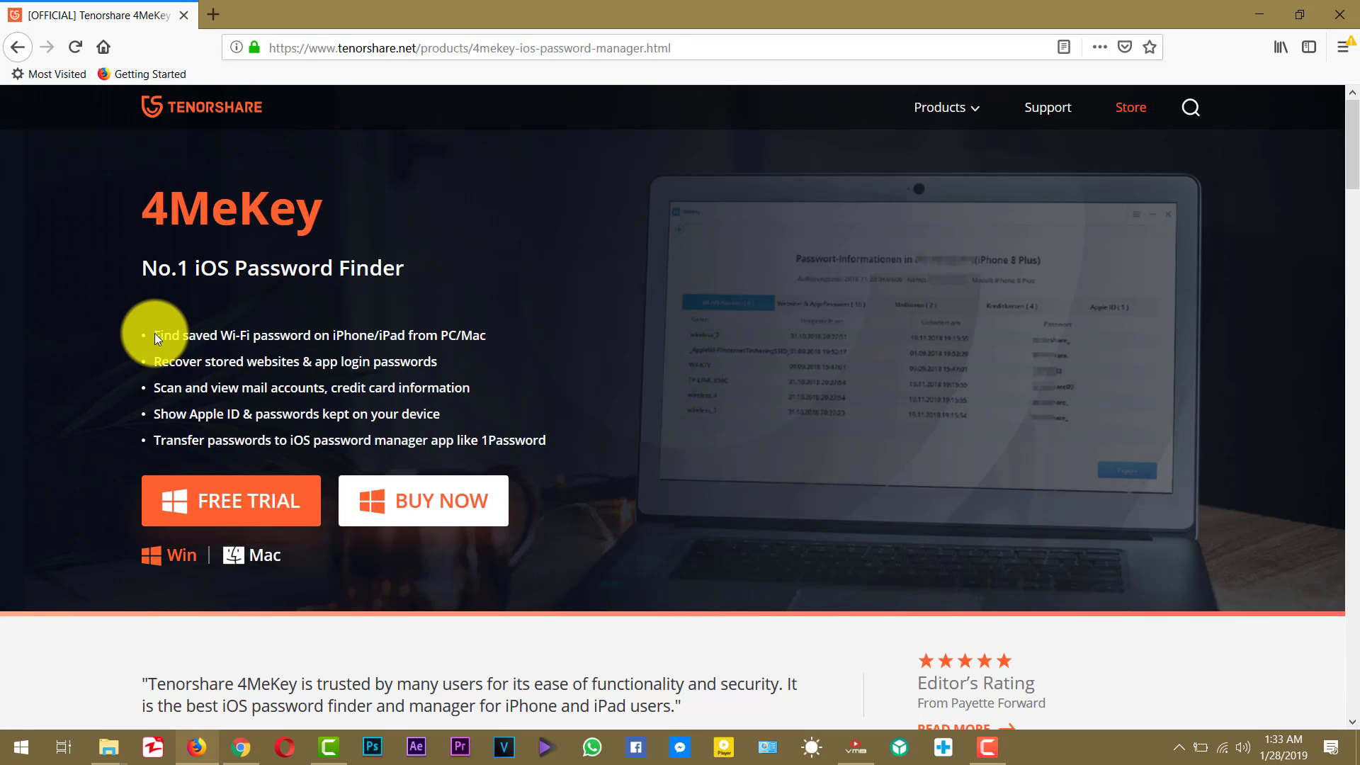
pyautogui.moveTo(155, 334); pyautogui.dragTo(330, 339)
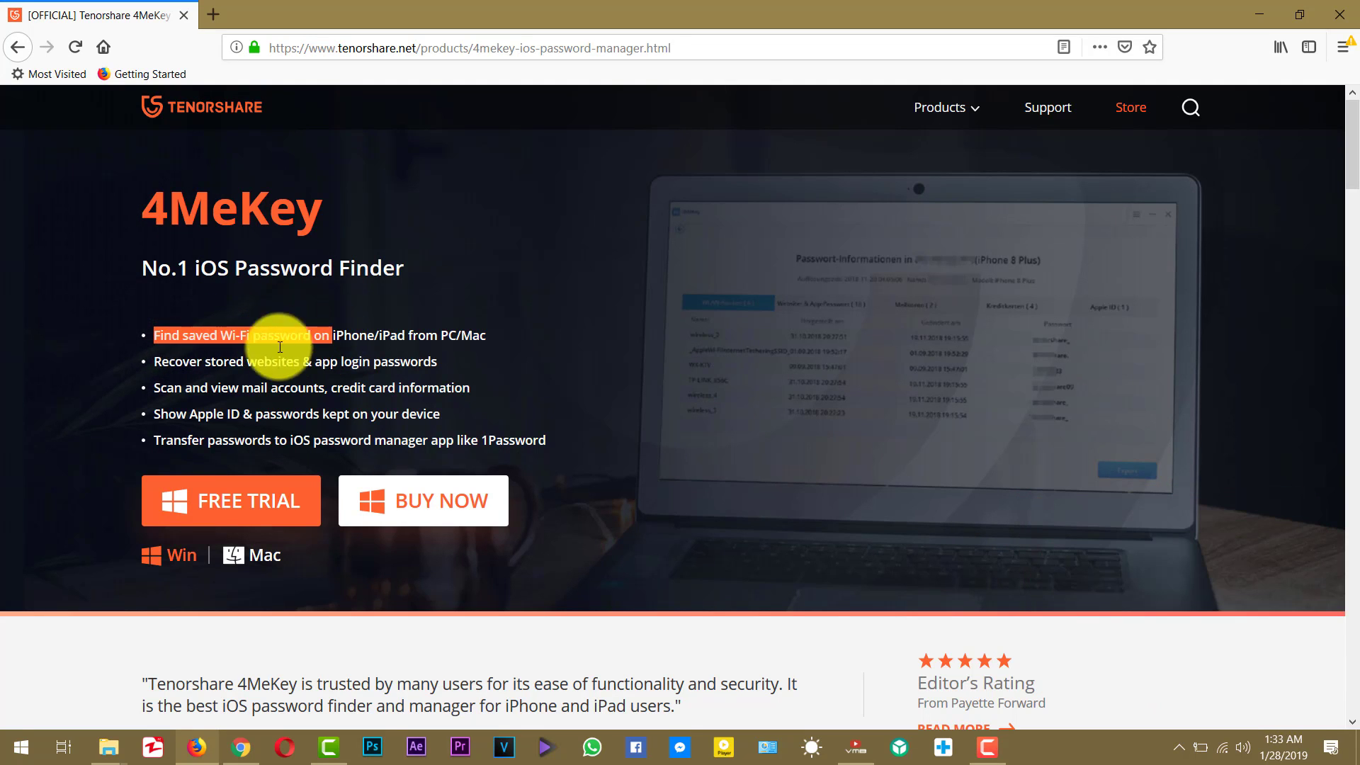
pyautogui.moveTo(204, 360); pyautogui.dragTo(429, 368)
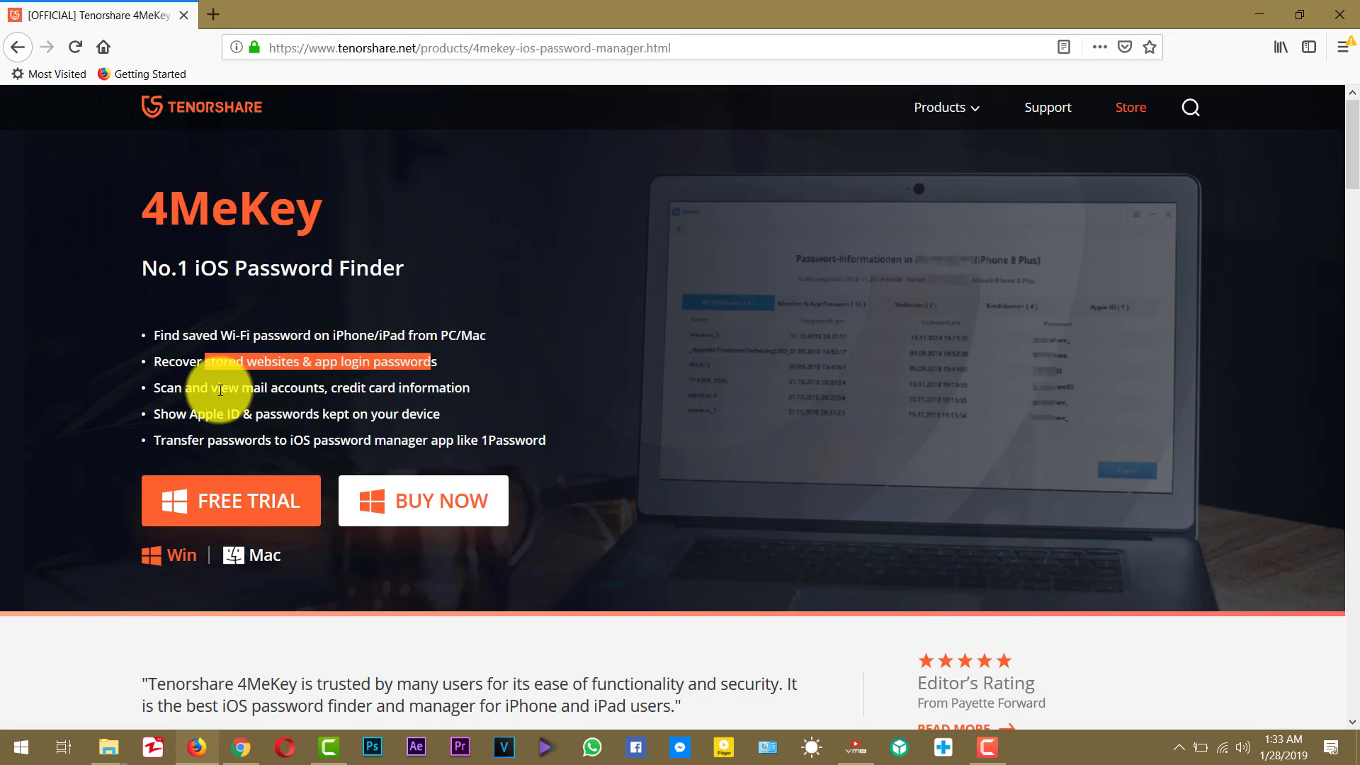
pyautogui.moveTo(227, 414); pyautogui.dragTo(317, 414)
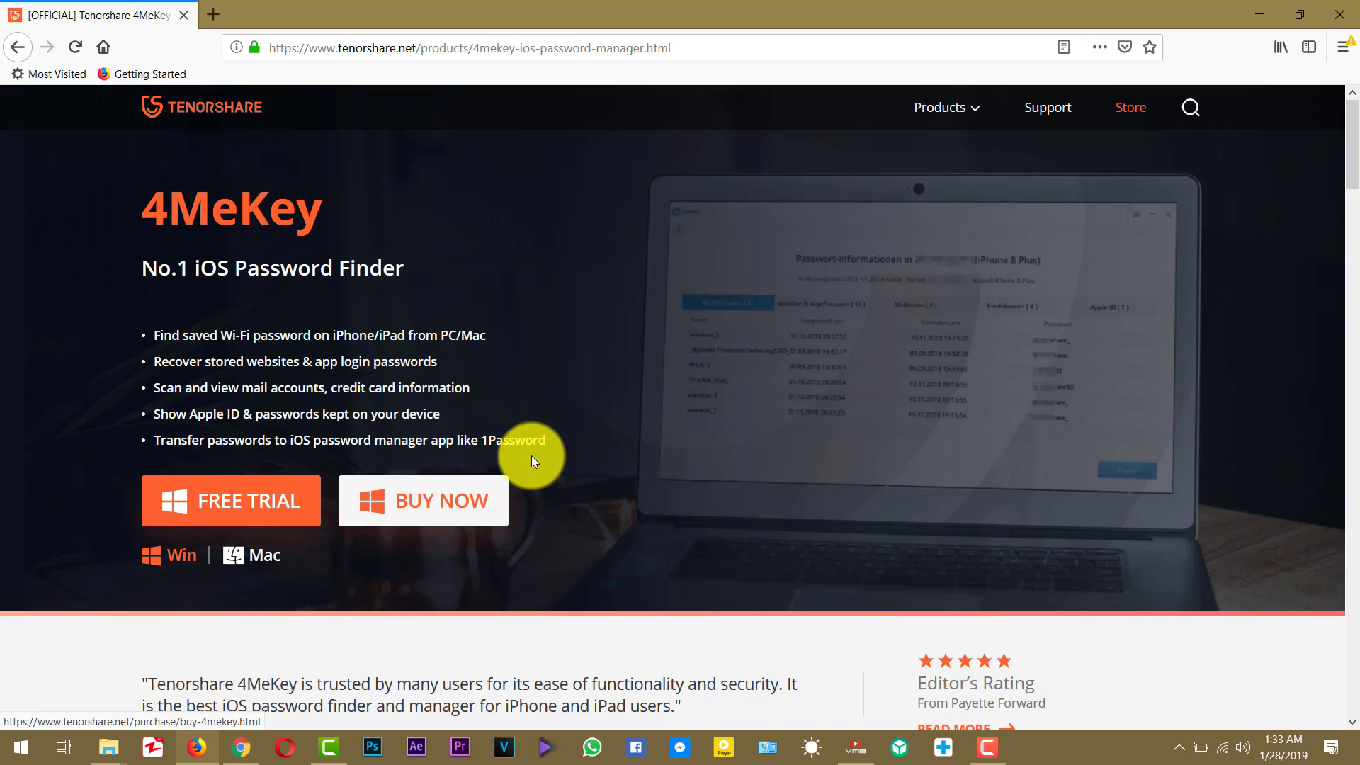
pyautogui.moveTo(547, 440); pyautogui.dragTo(288, 435)
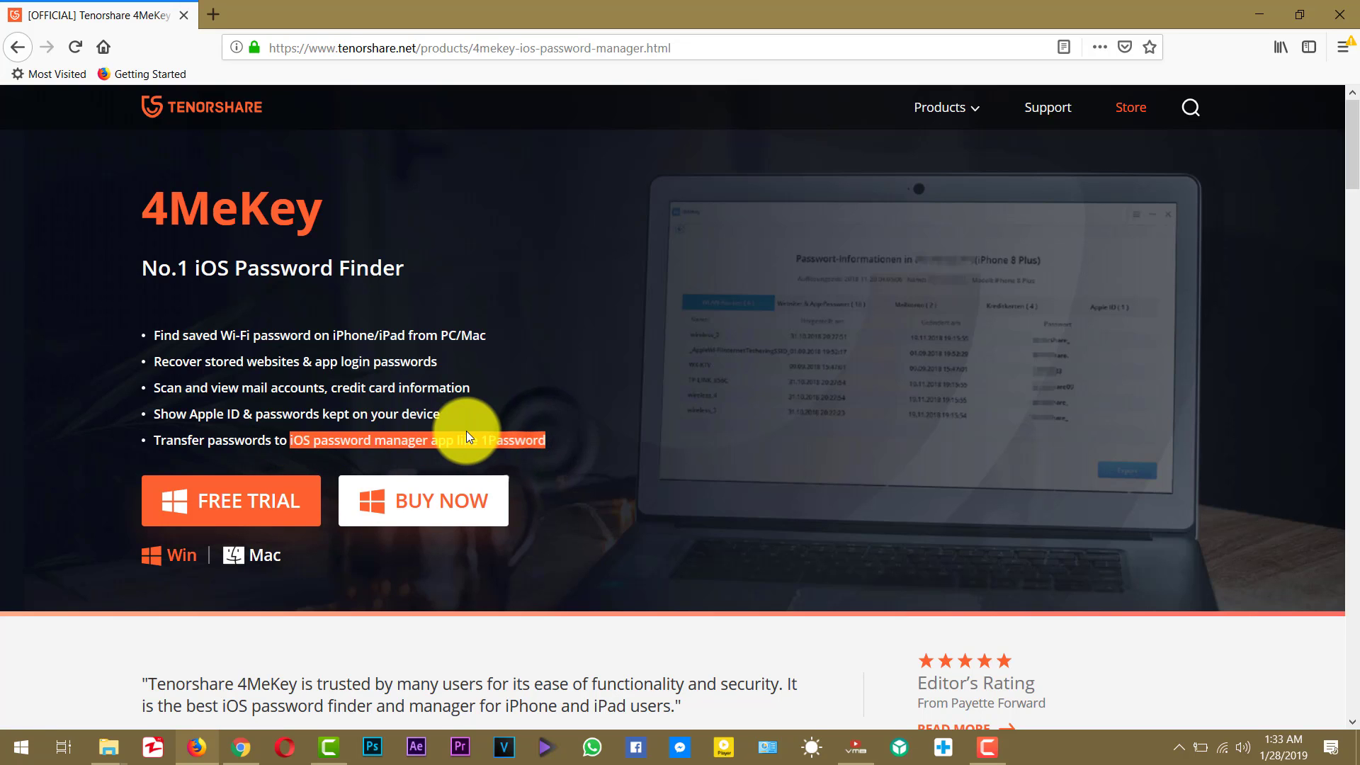
pyautogui.scroll(-7, 466, 431)
pyautogui.scroll(-2, 466, 431)
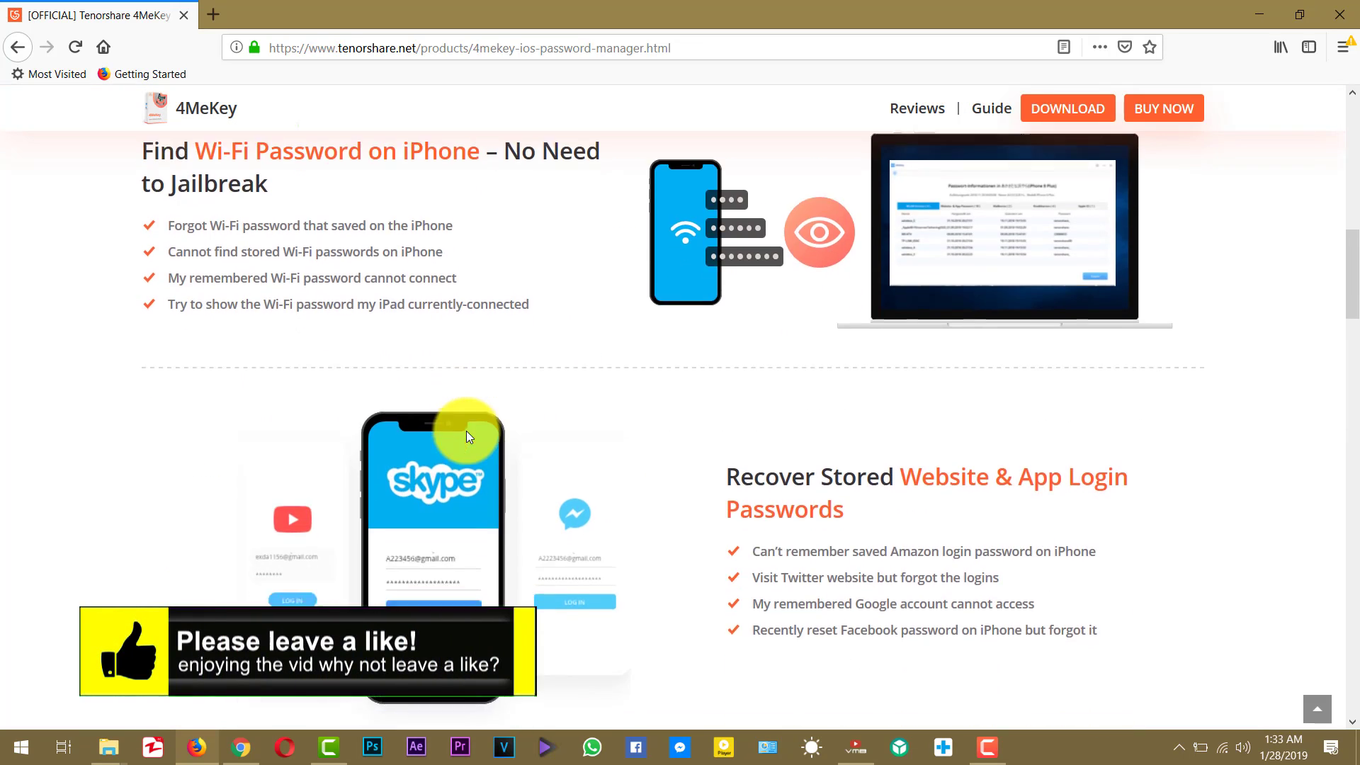
pyautogui.scroll(-5, 467, 430)
pyautogui.scroll(5, 466, 430)
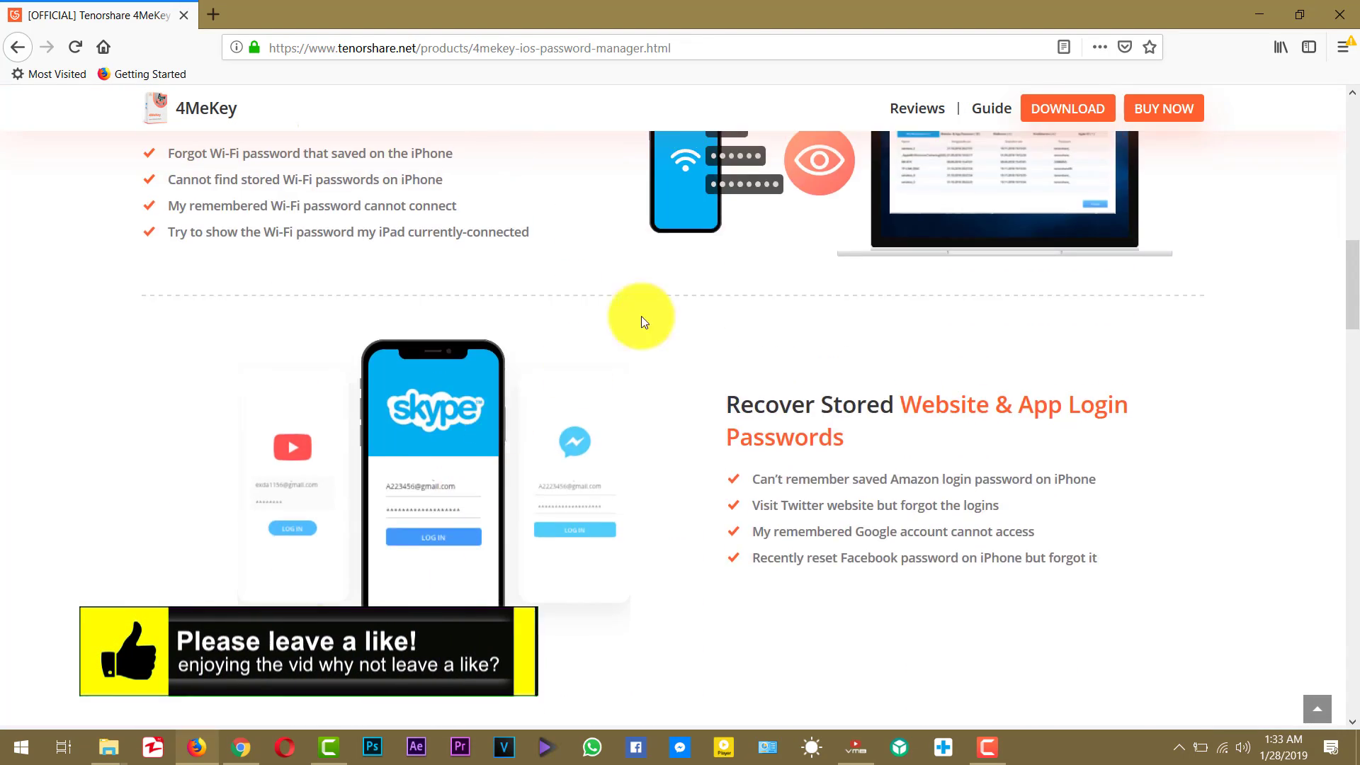
# - Launch 4MeKey from the desktop, reposition its window, and scan the iPhone 7 for passwords
pyautogui.click(1267, 11)
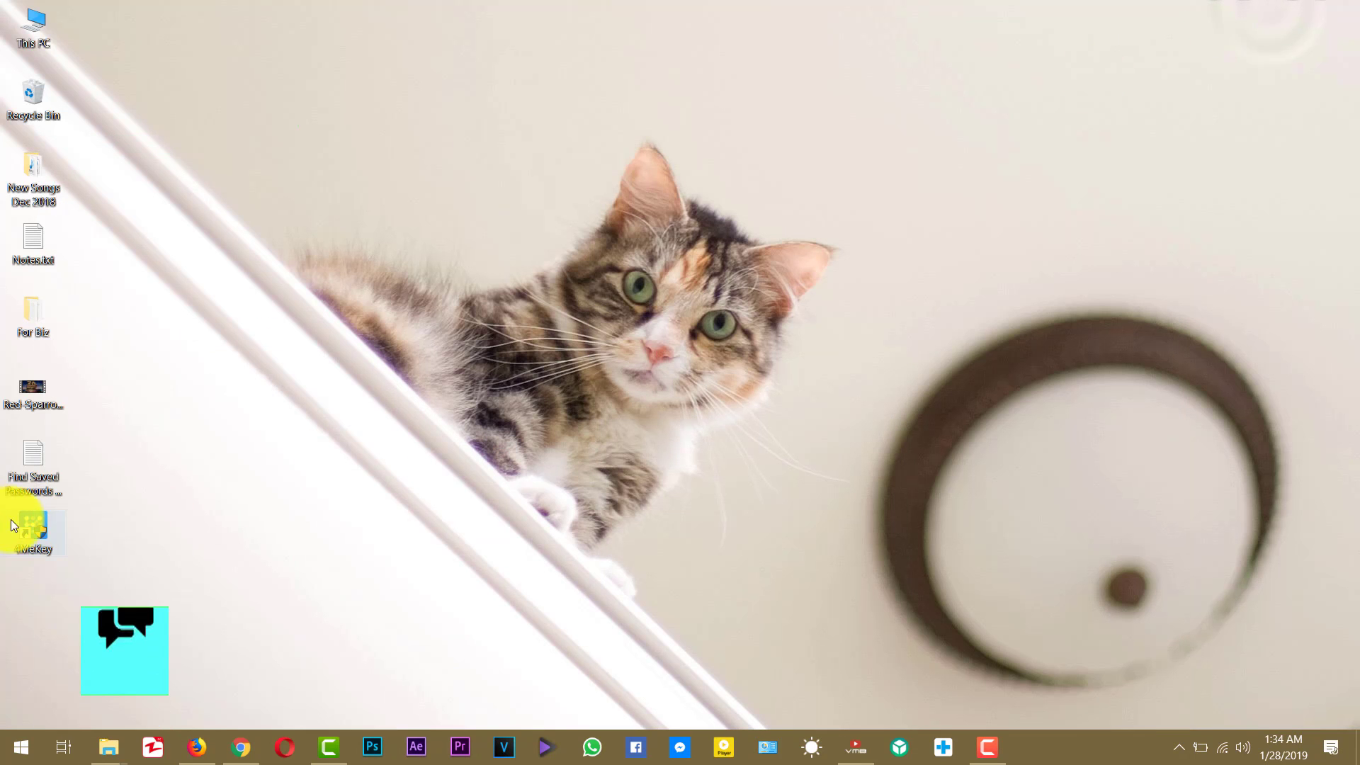
pyautogui.click(41, 531)
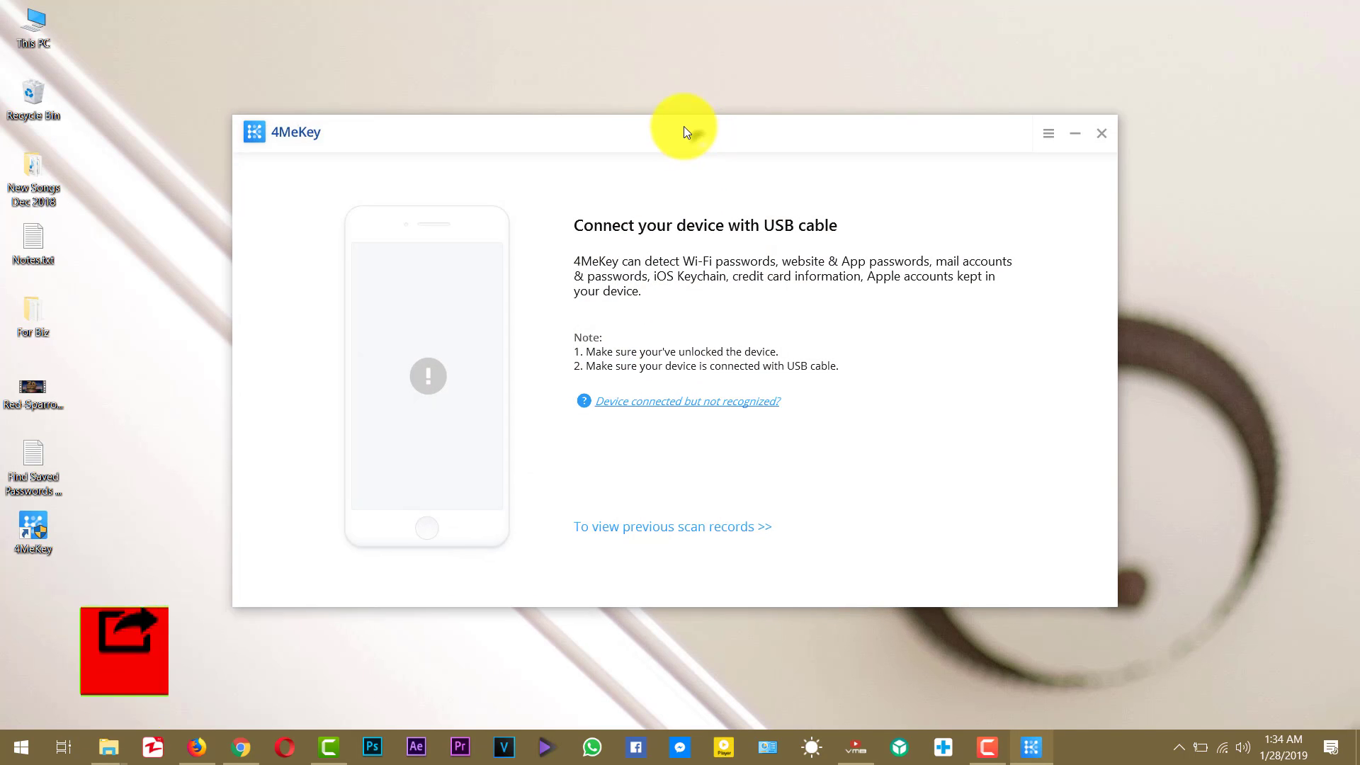
pyautogui.moveTo(699, 142); pyautogui.dragTo(684, 127)
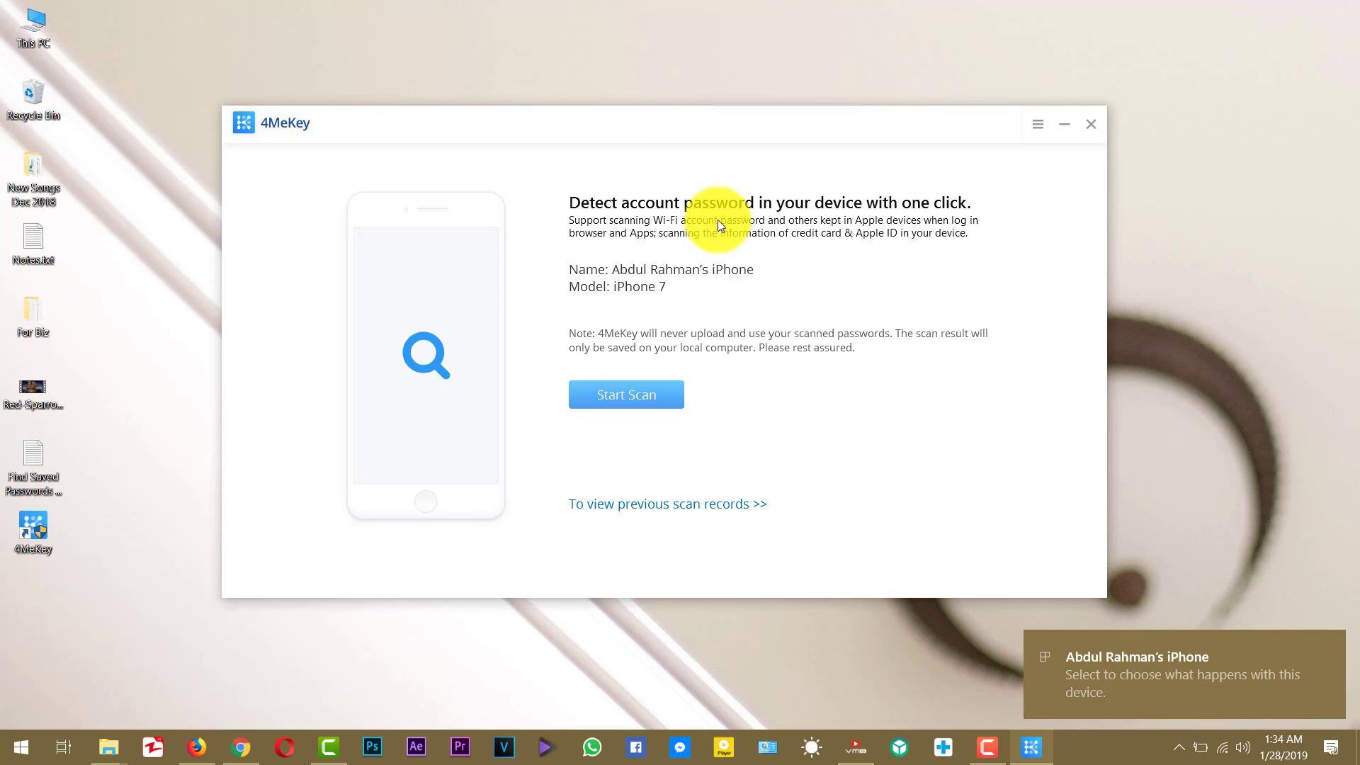
pyautogui.moveTo(728, 126); pyautogui.dragTo(716, 122)
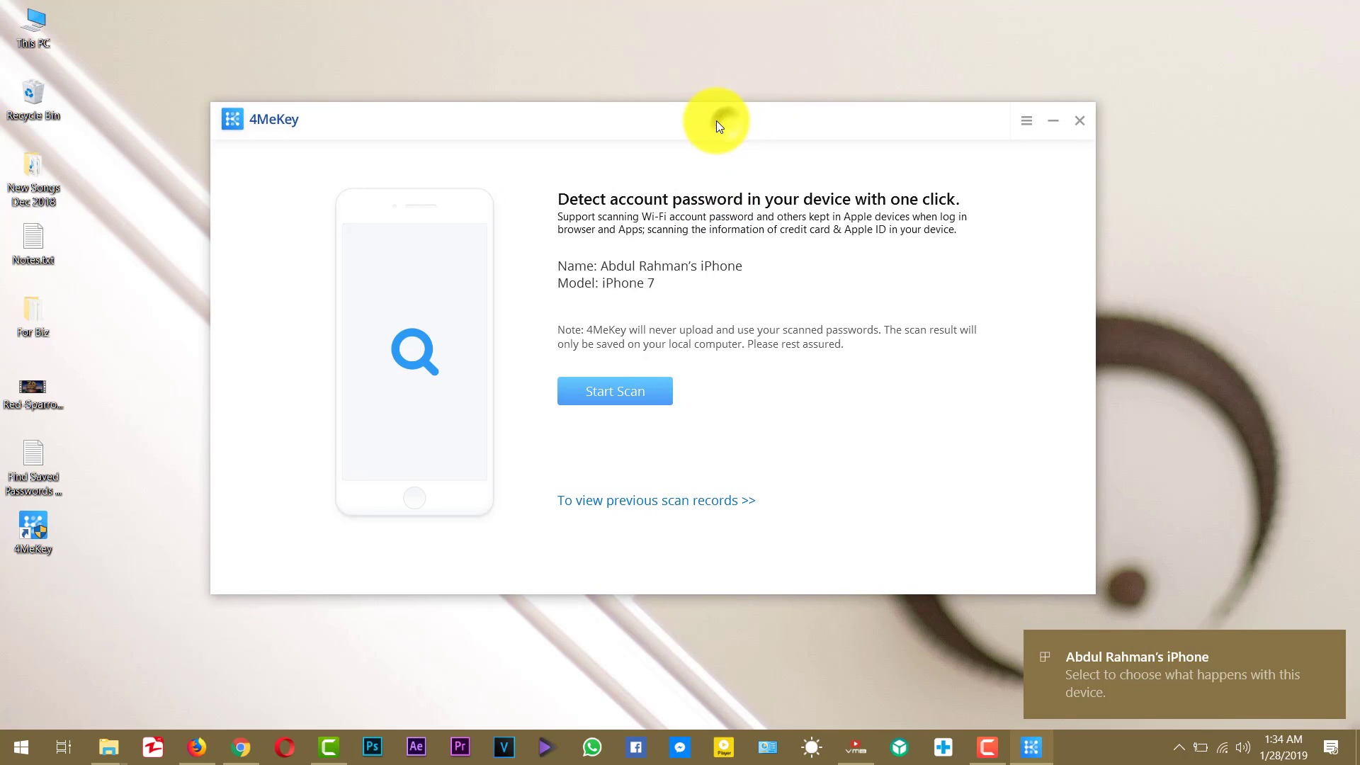
pyautogui.click(617, 392)
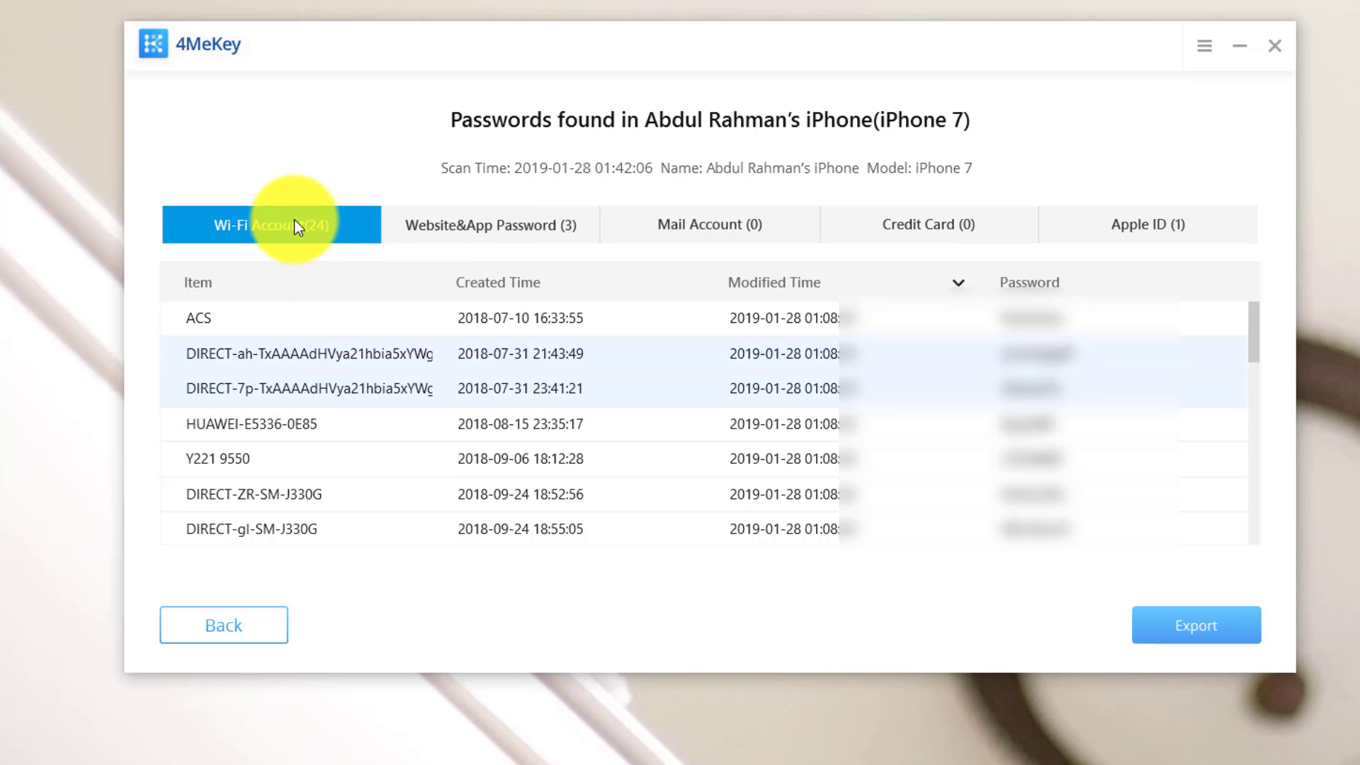
pyautogui.click(265, 224)
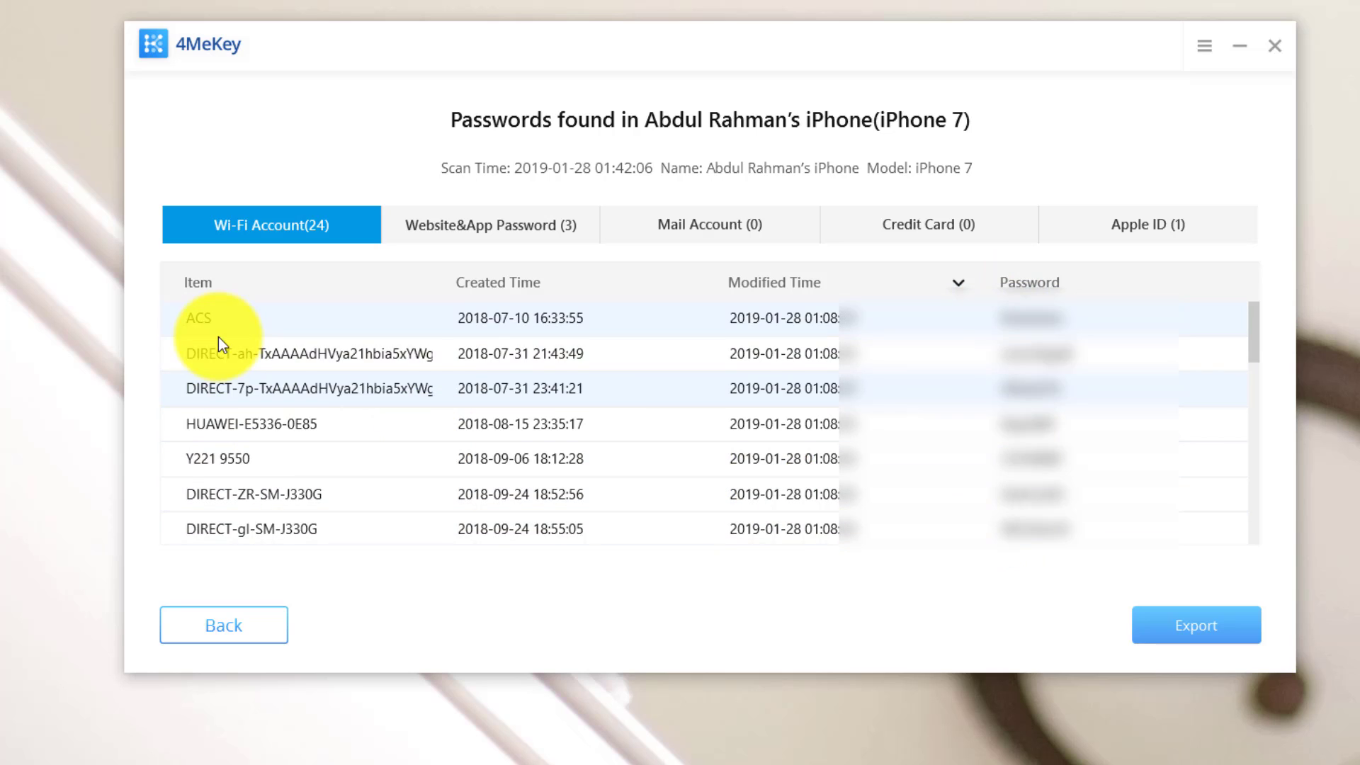
pyautogui.scroll(-3, 218, 337)
pyautogui.scroll(-3, 218, 337)
pyautogui.scroll(6, 219, 337)
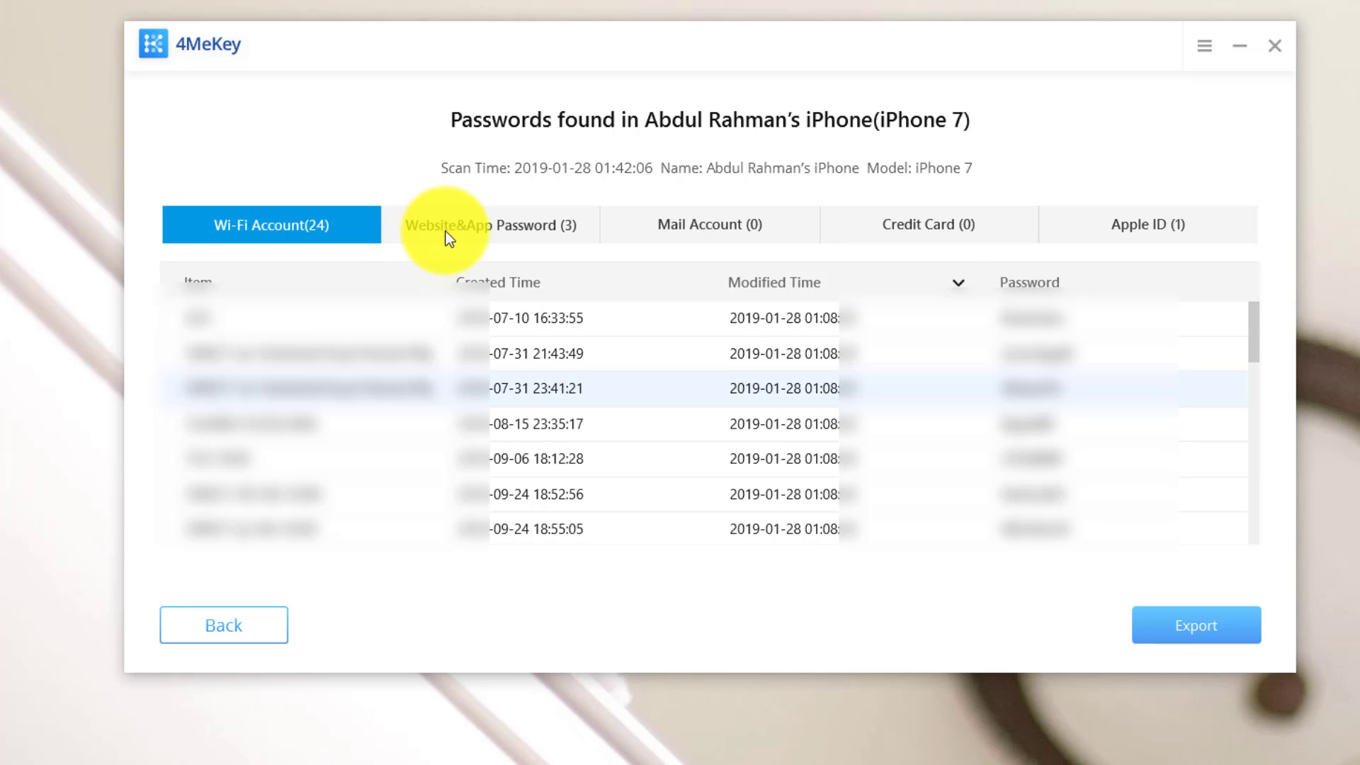
pyautogui.click(523, 226)
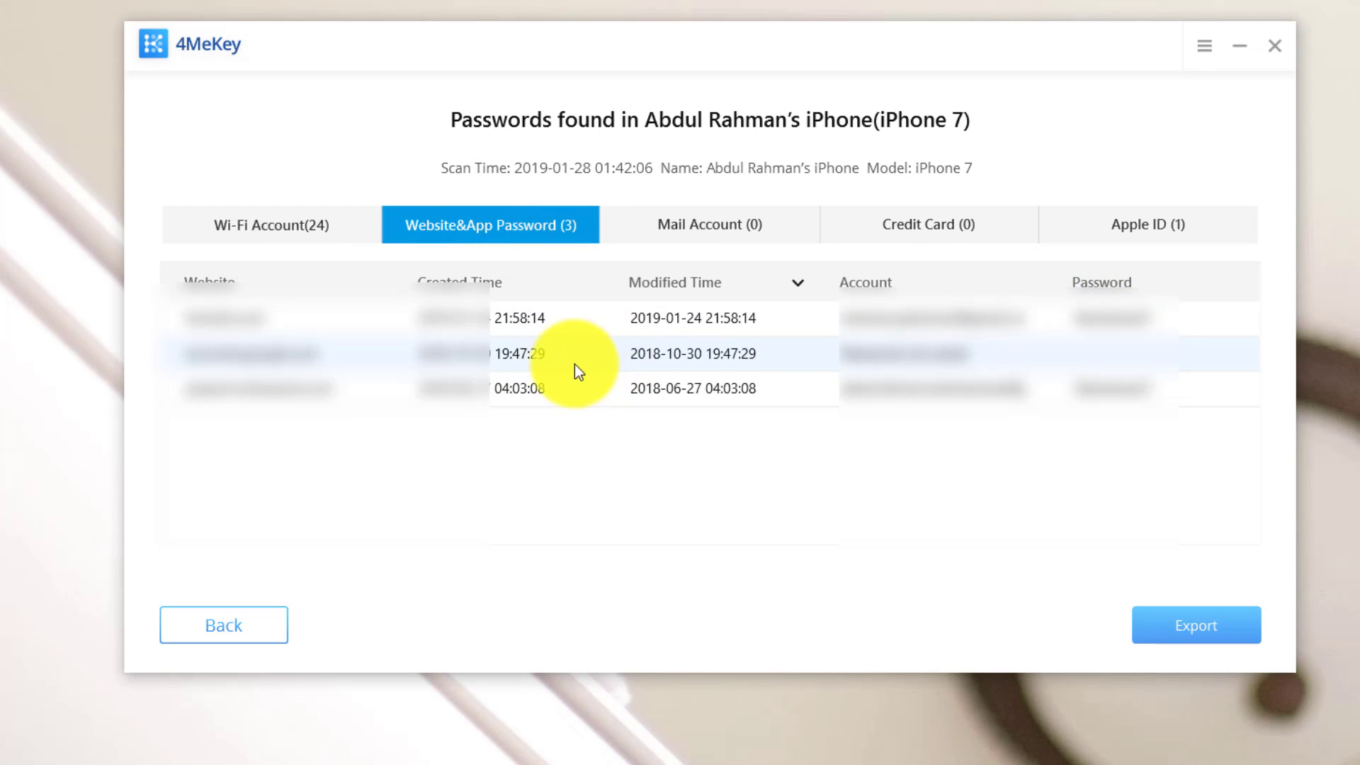
pyautogui.click(480, 235)
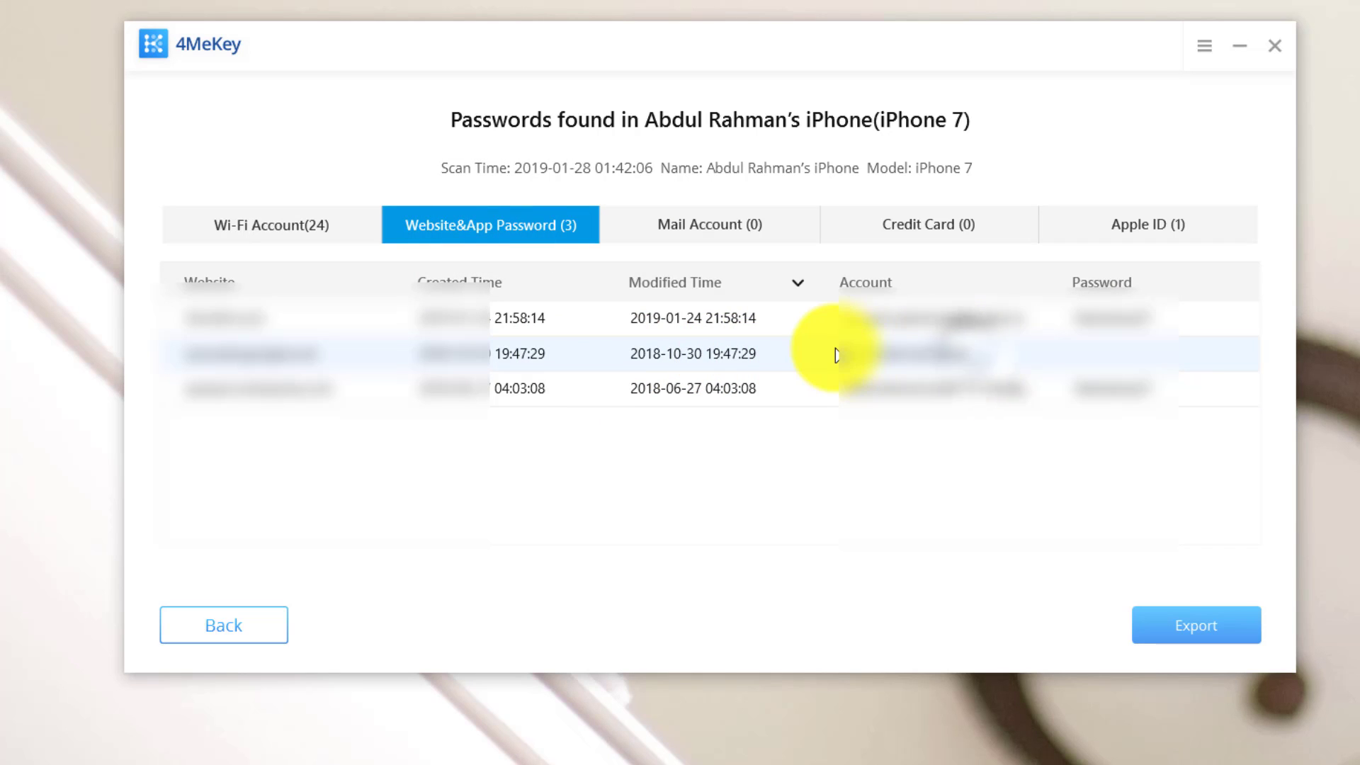
pyautogui.click(271, 224)
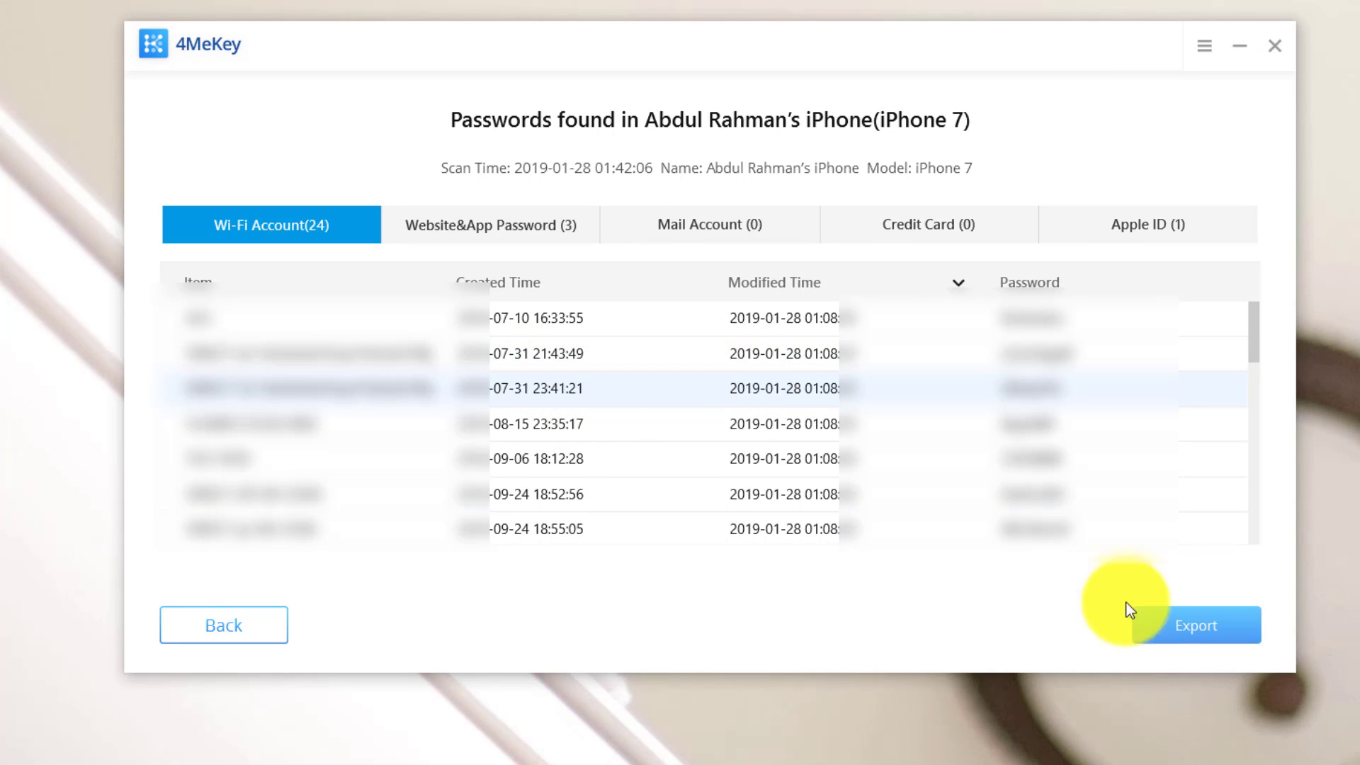
# - Export the found passwords in '.csv files for 4MeKey' format to the Desktop folder
pyautogui.click(1176, 632)
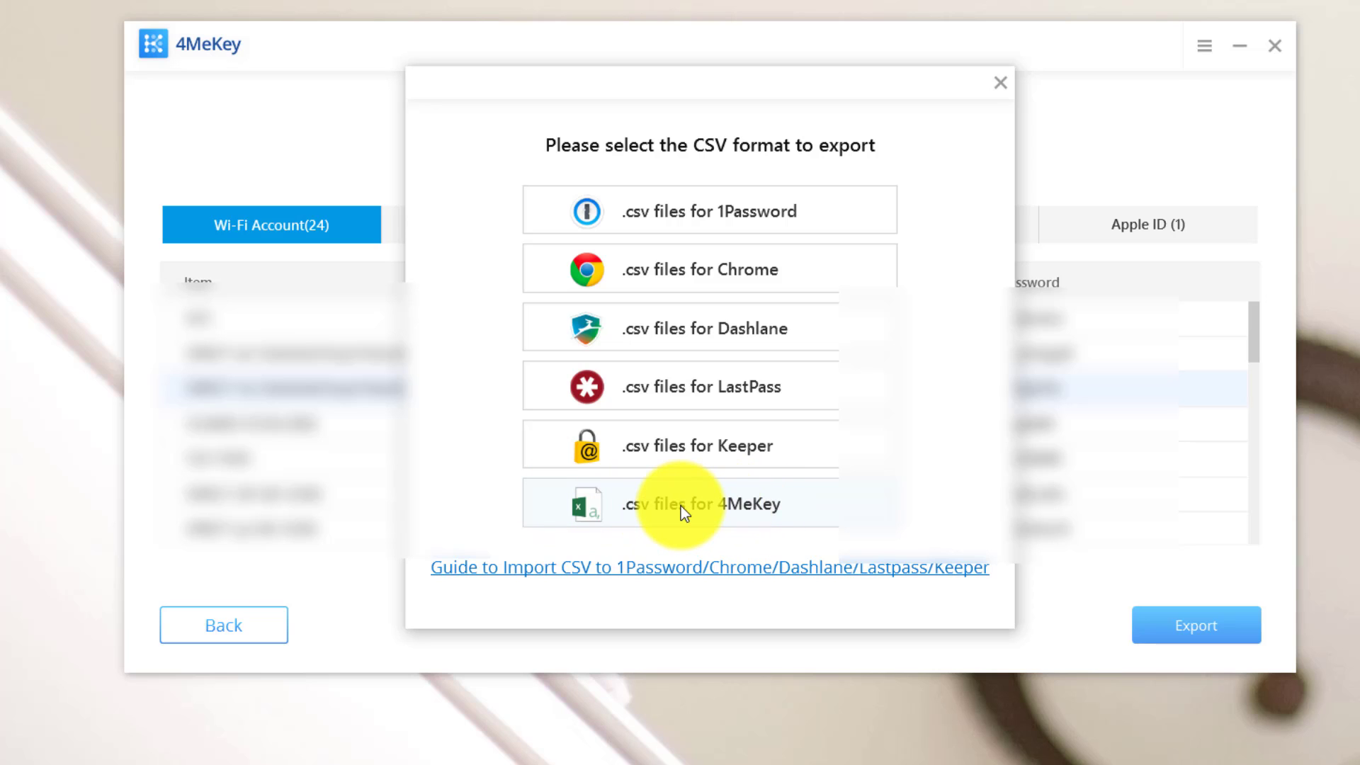
pyautogui.click(679, 505)
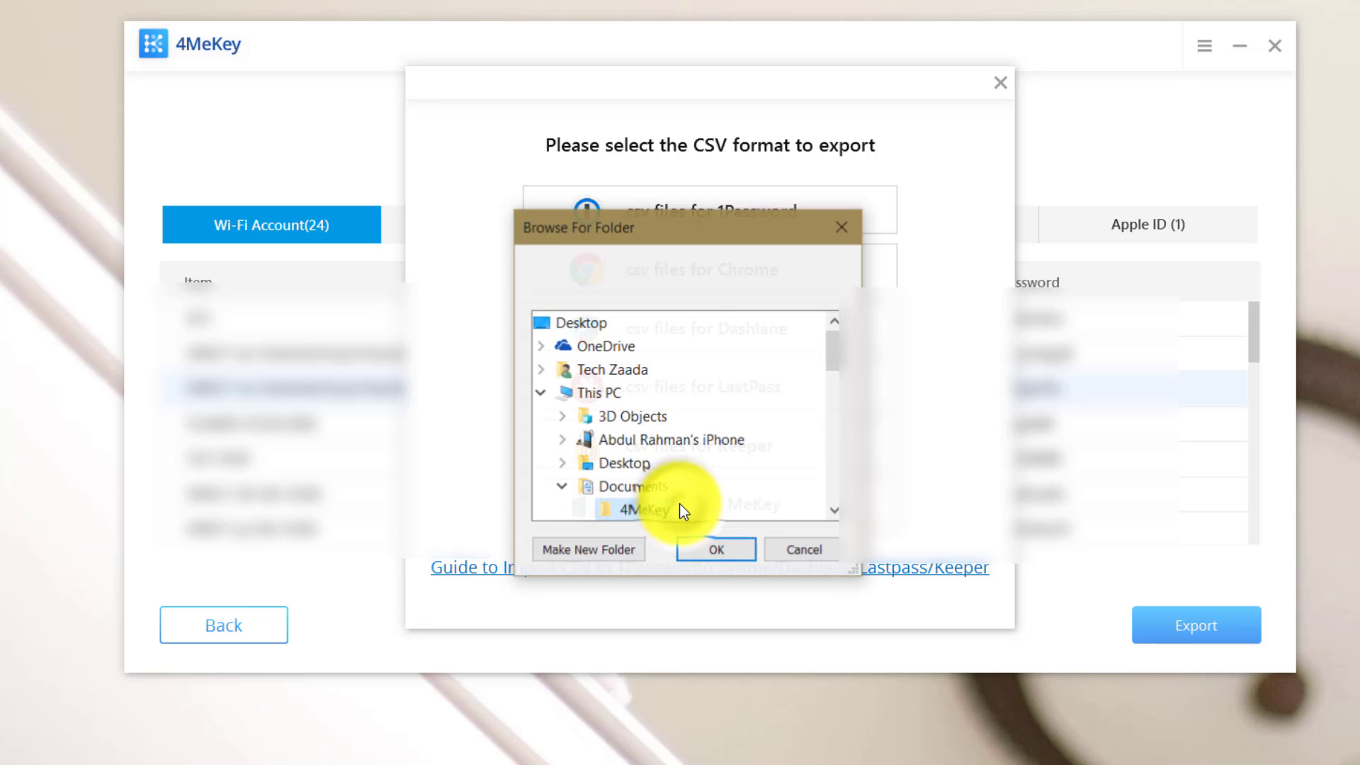
pyautogui.click(569, 324)
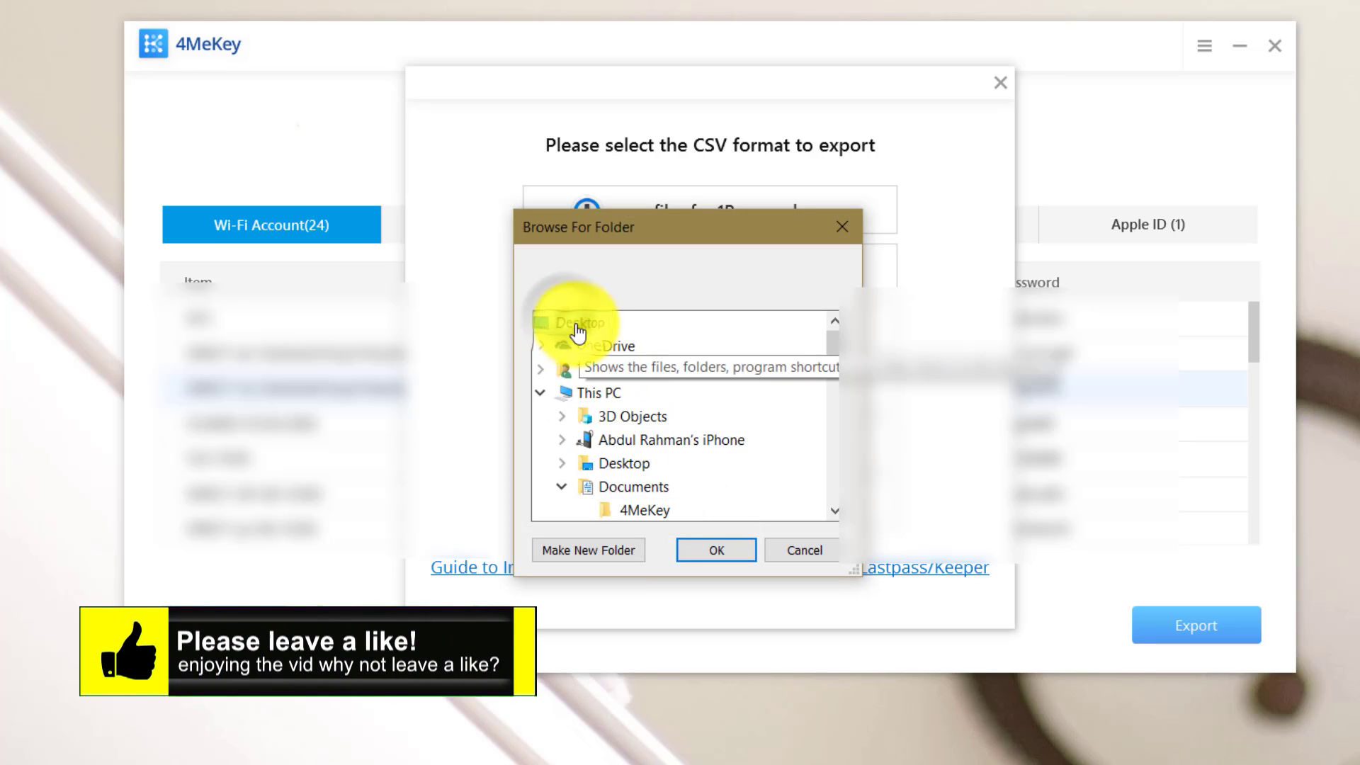
pyautogui.click(706, 550)
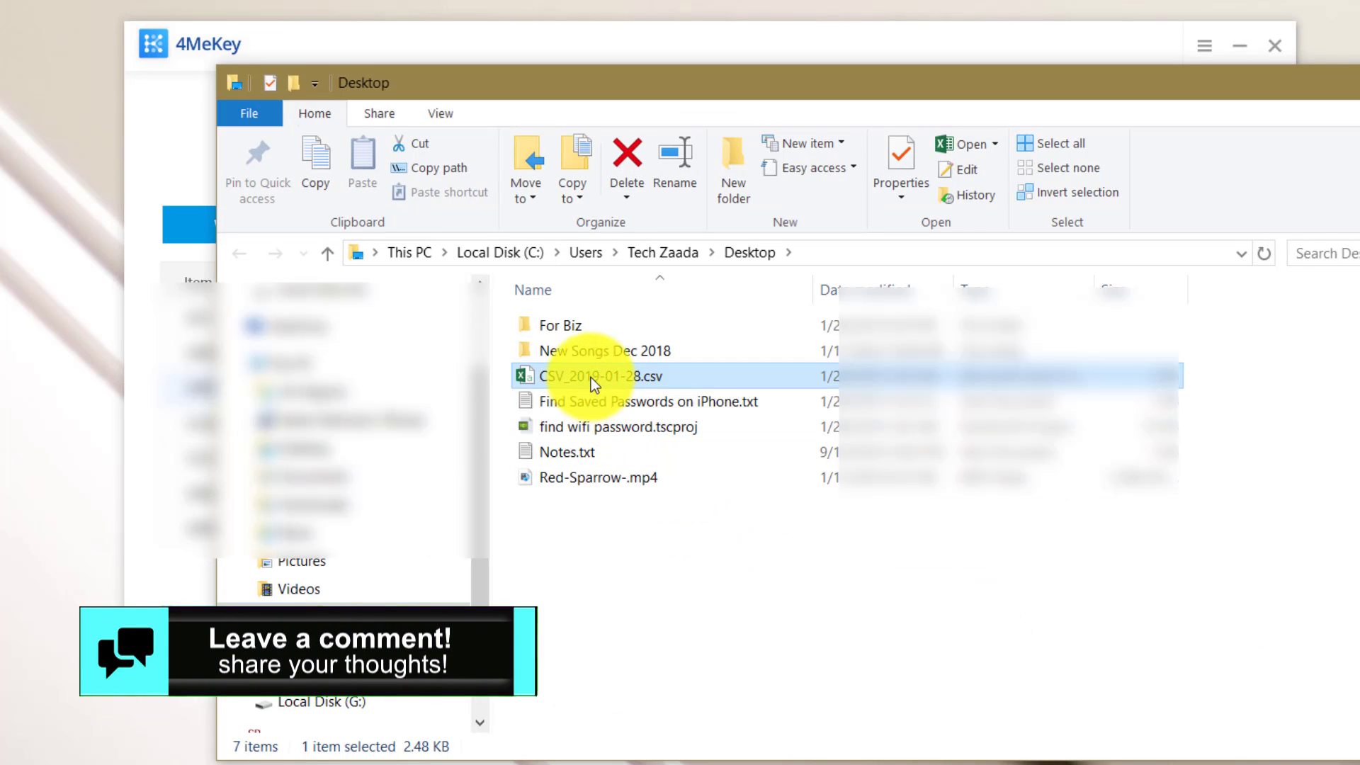
# - Select the 2.48 KB CSV_2019-01-28.csv on the Desktop and open it in Excel
pyautogui.click(589, 373)
pyautogui.doubleClick(760, 376)
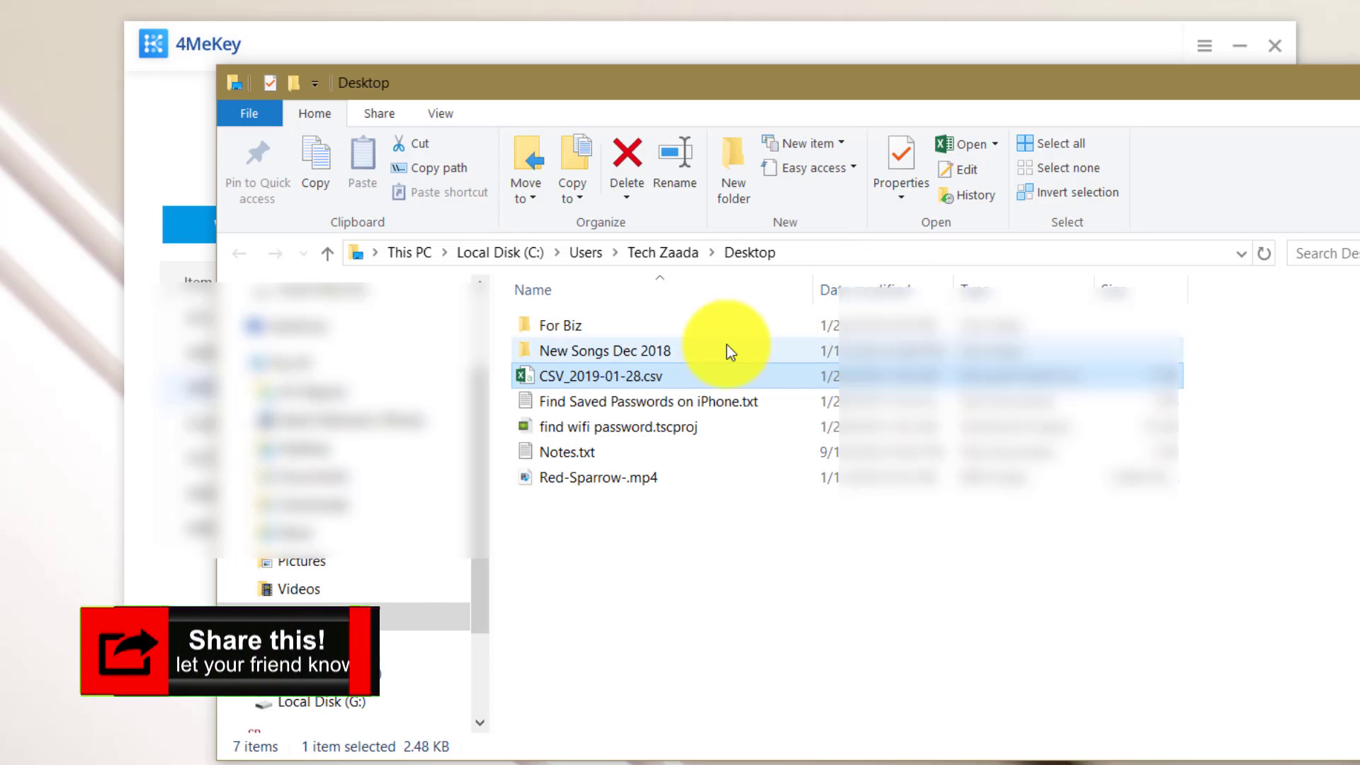